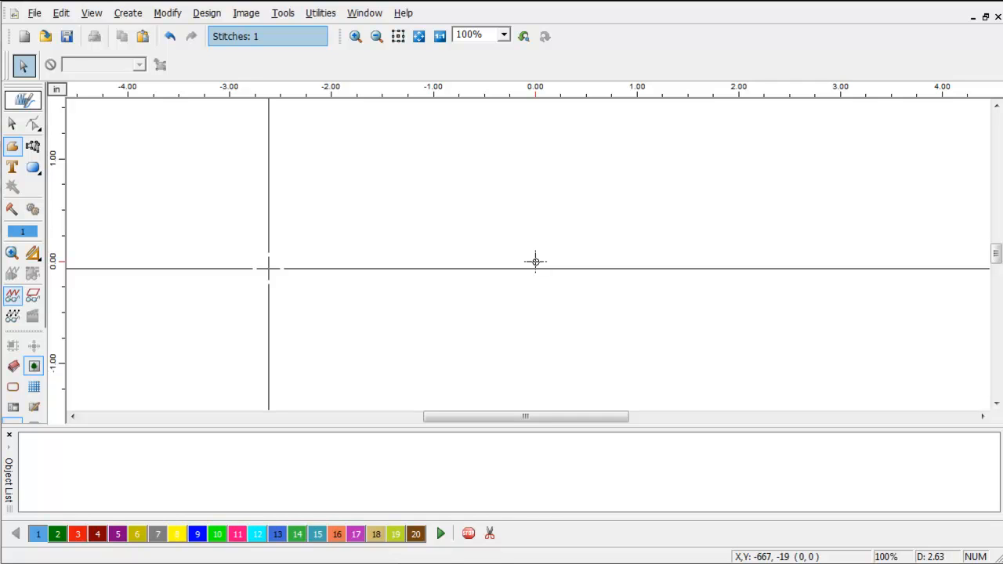
- Create the lettering "Compucon", move it onto the design origin and give it an arched text frame
left_click(12, 168)
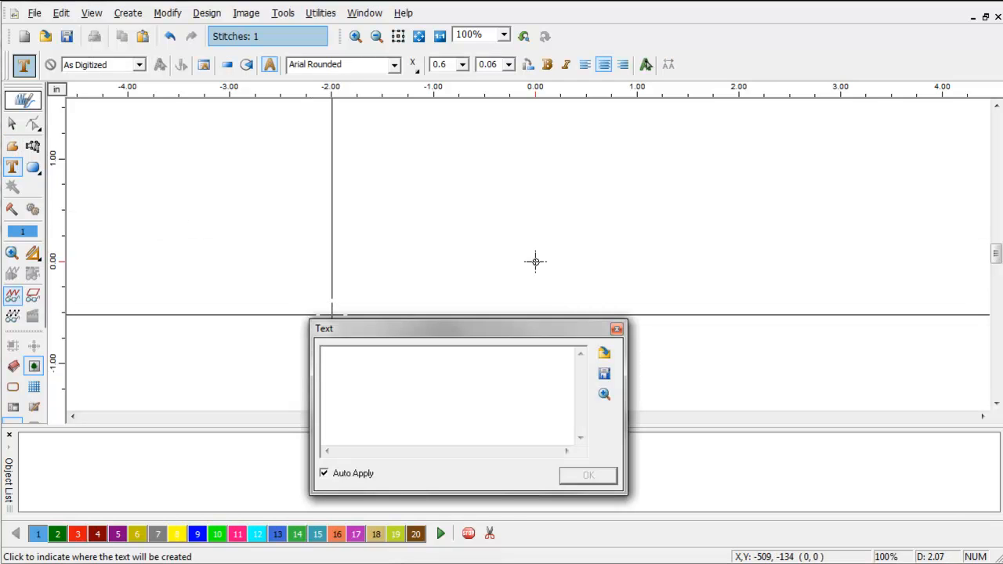
type("Compu")
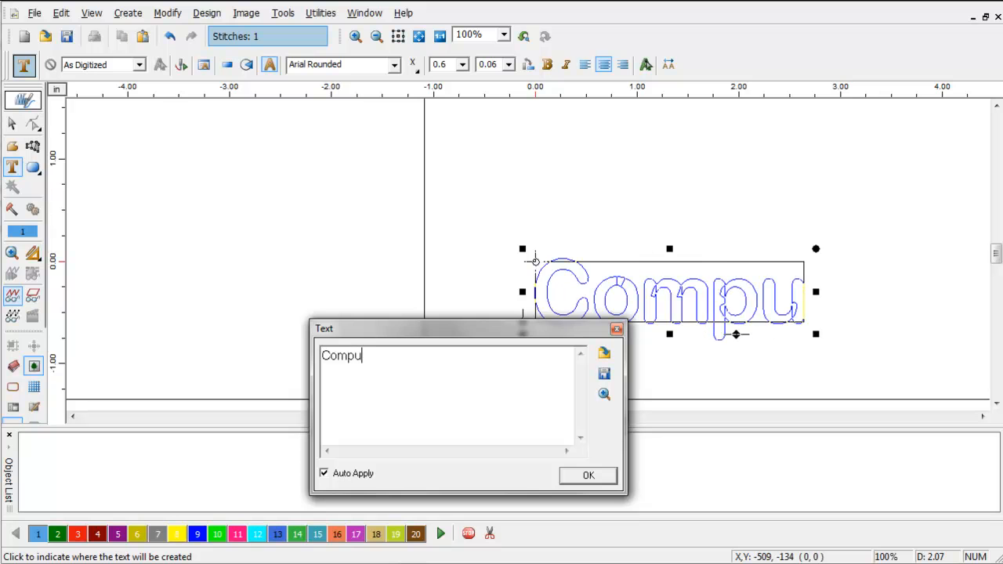
type("con")
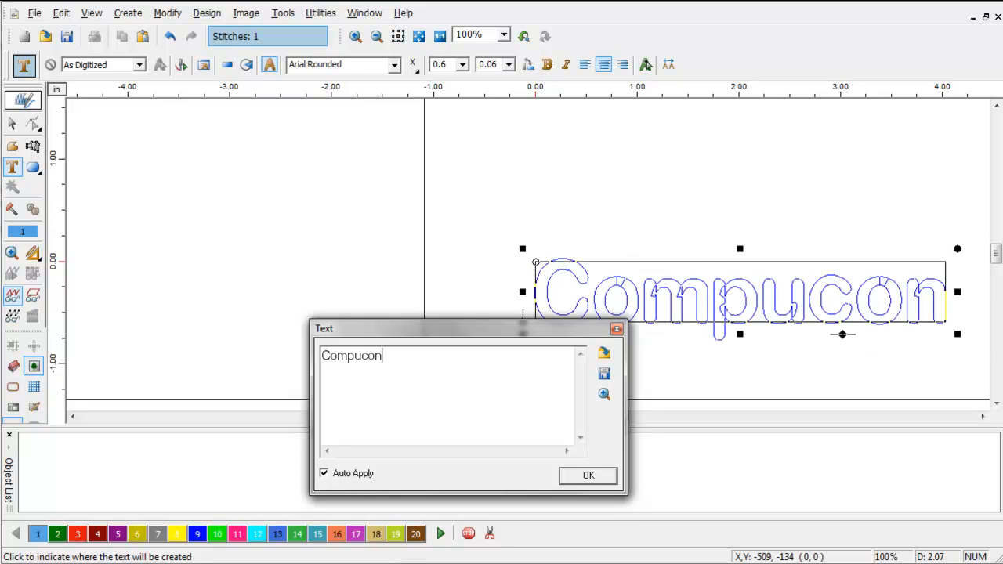
left_click(588, 474)
left_click_drag(728, 311, 526, 269)
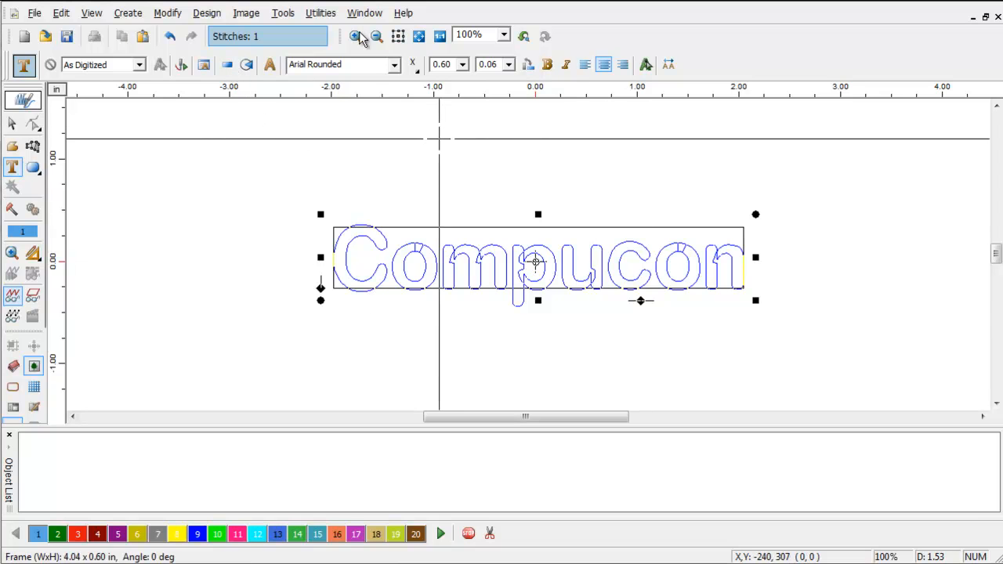
left_click(226, 64)
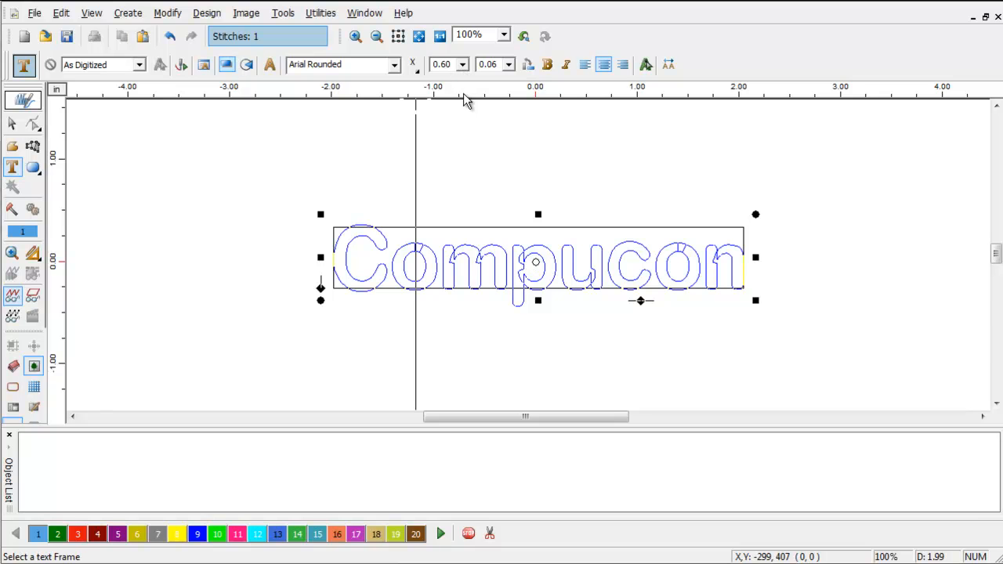
left_click(320, 217)
- Open the embroidery settings of the "Compucon" lettering and the Density value of its Column Fill layer
right_click(421, 247)
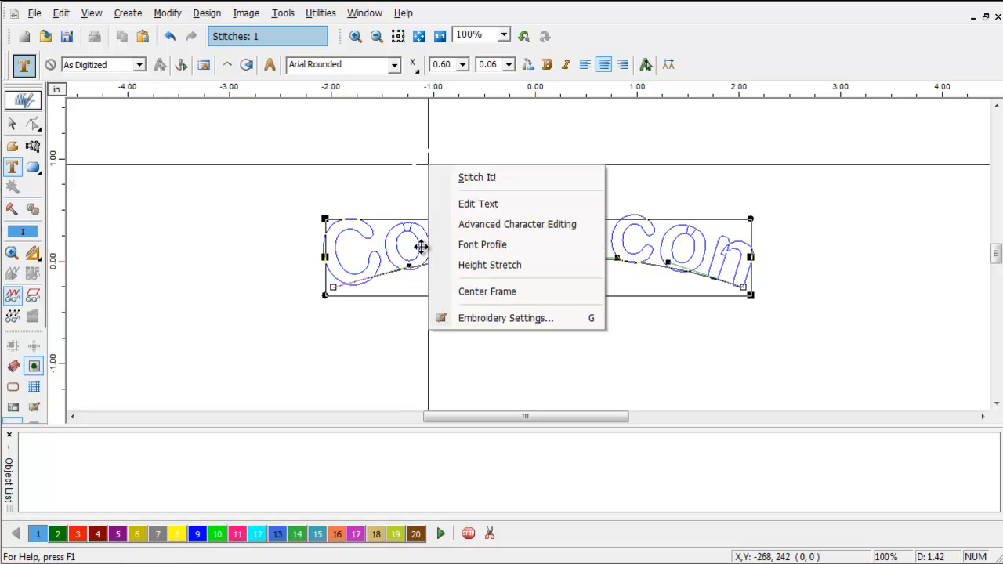
key("Return")
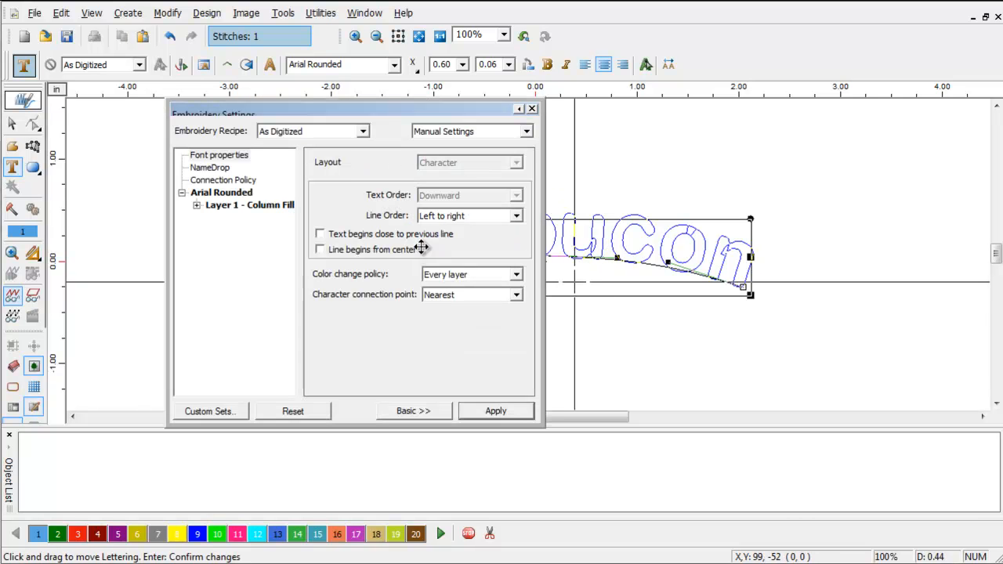
left_click(197, 205)
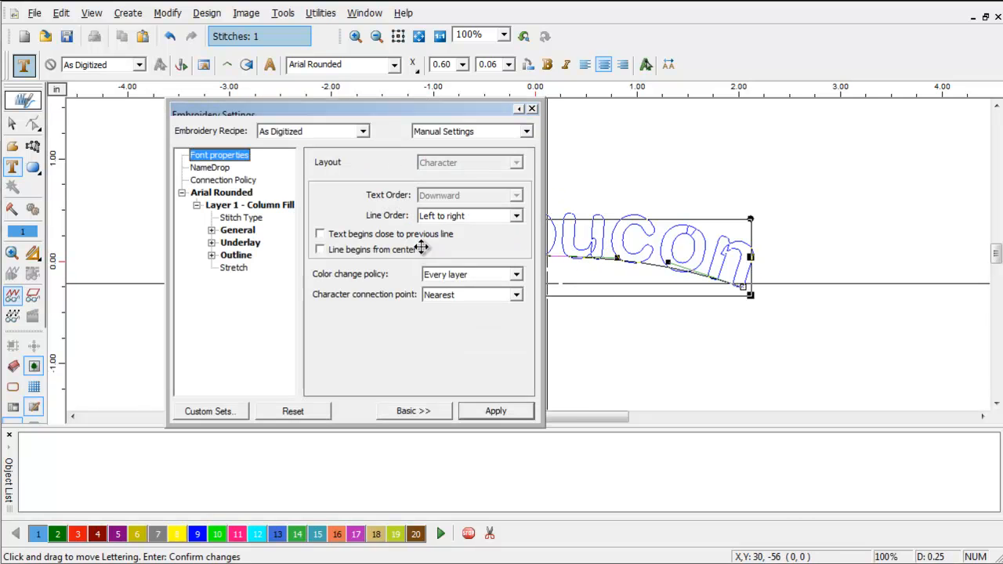
left_click(238, 230)
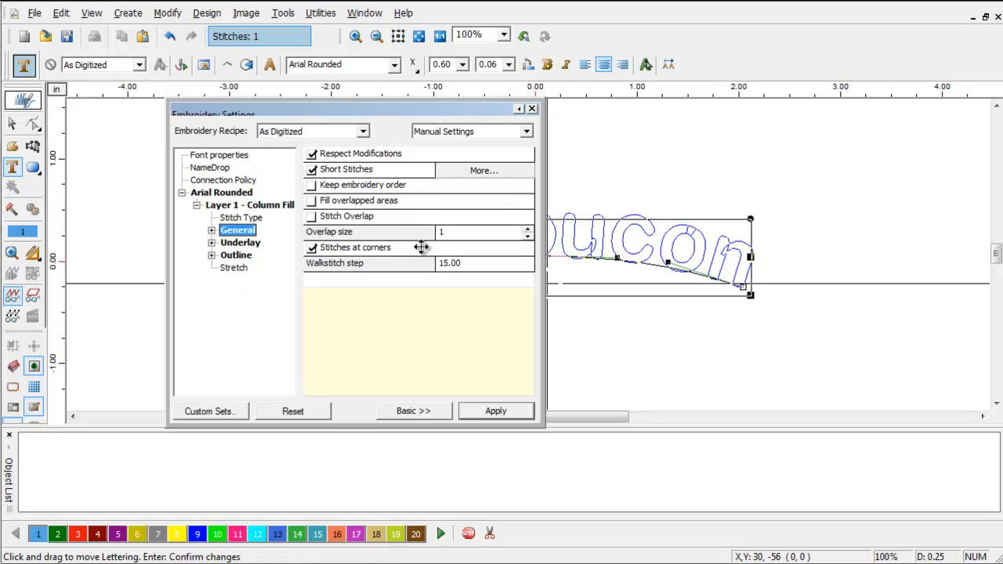
left_click(212, 231)
left_click(249, 243)
left_click(483, 154)
left_click(484, 155)
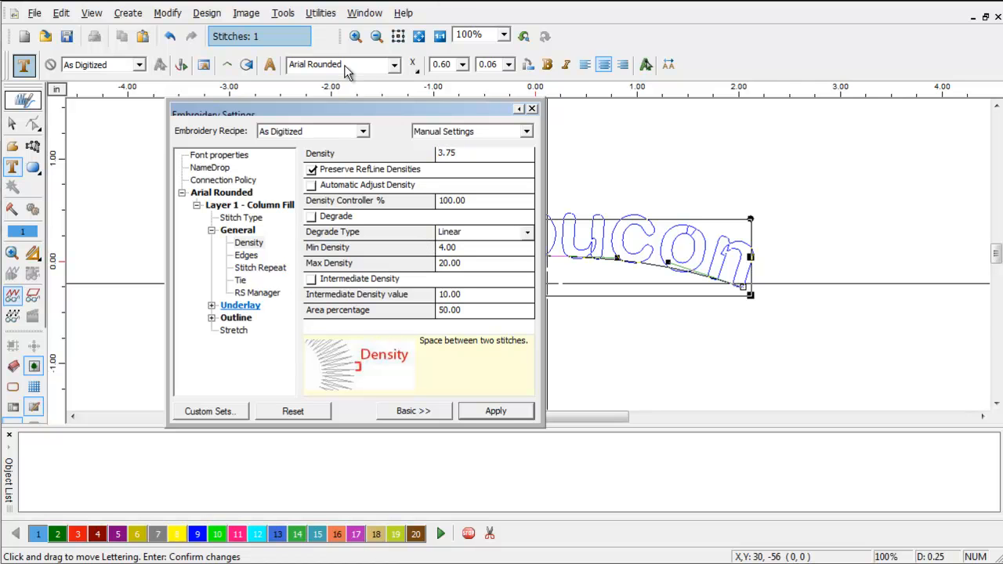
- Enable Central Underlay and turn off Fill Underlay for the lettering's Column Fill layer, closing the embroidery settings
left_click(212, 306)
left_click(256, 318)
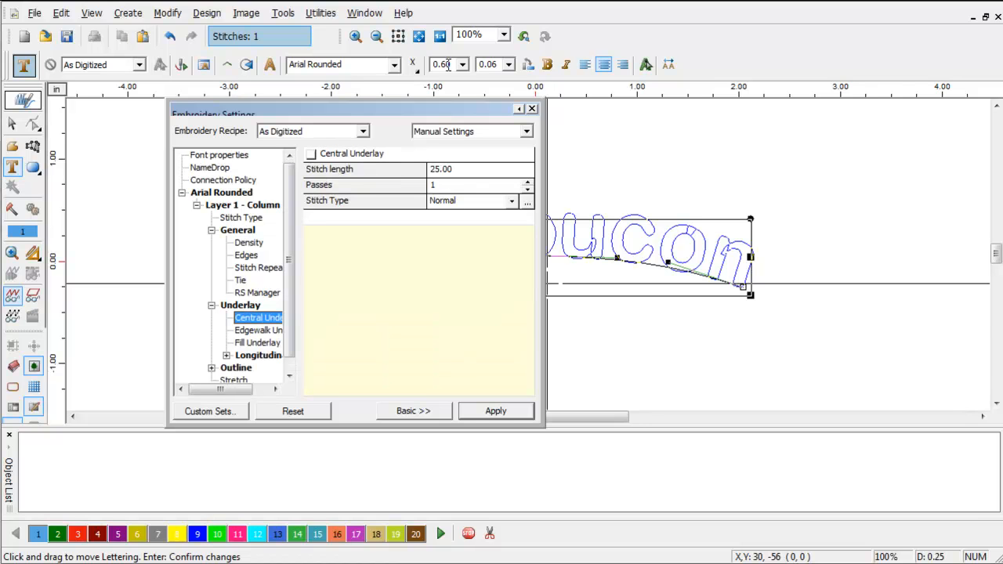
left_click(312, 154)
left_click(258, 330)
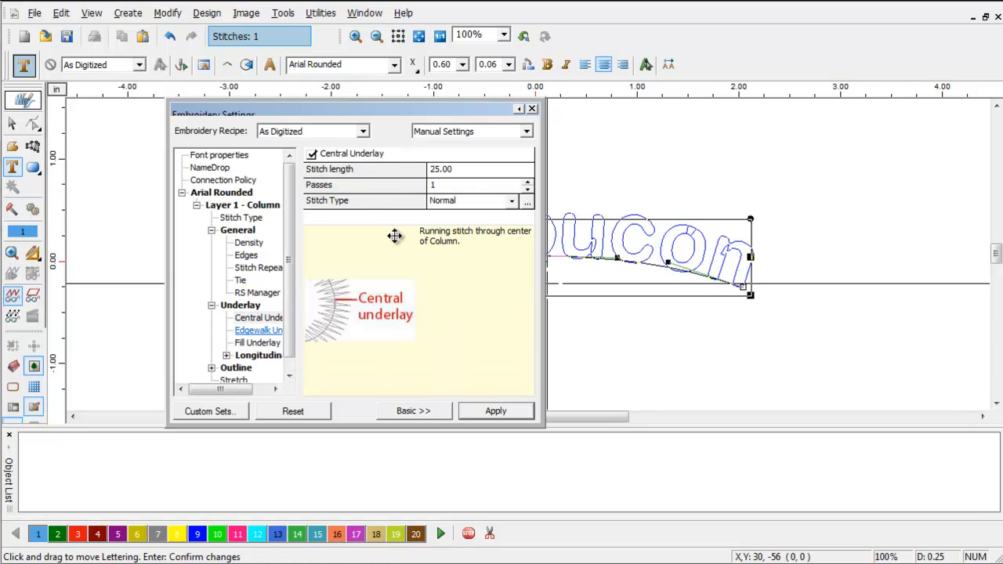
left_click(257, 342)
left_click(311, 154)
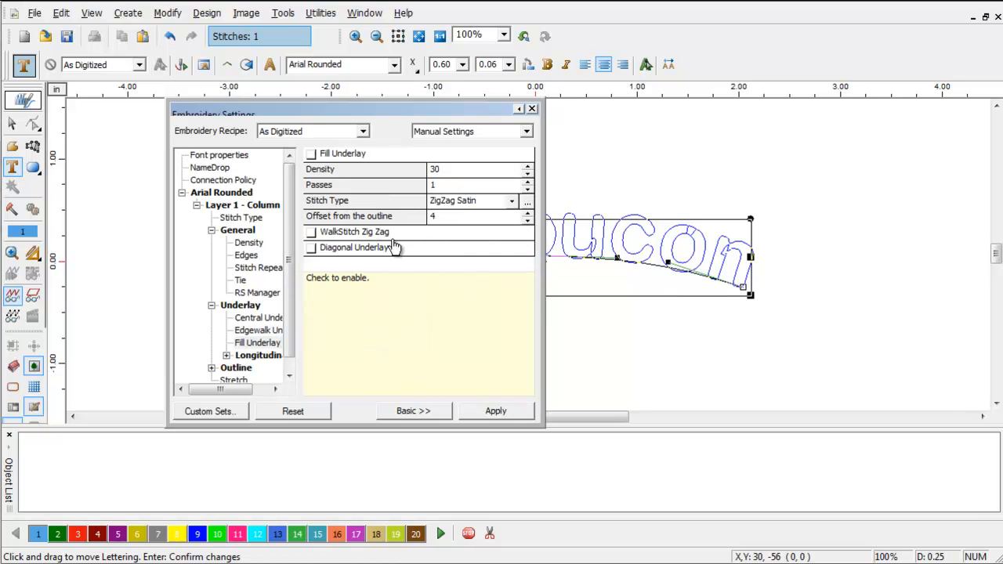
left_click(532, 109)
- Save the arched lettering's current settings as a font profile named "1 Cap Back"
right_click(422, 195)
key("Down")
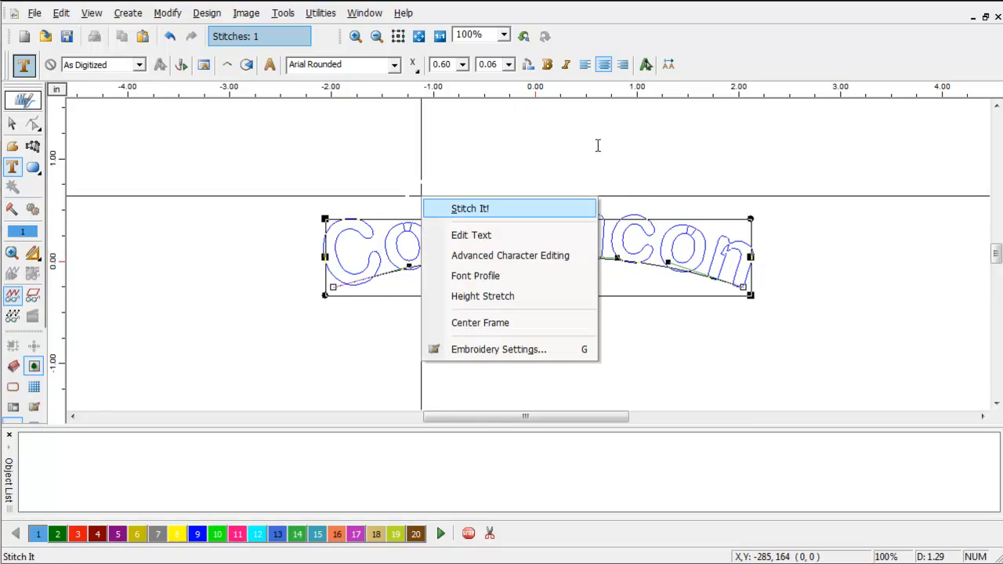
key("Down")
key("Down")
key("Down")
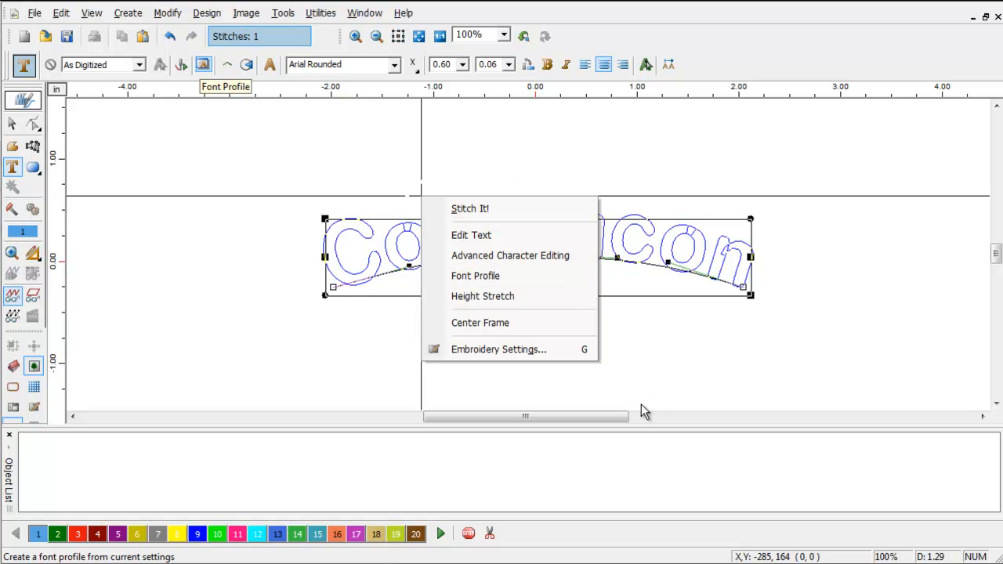
left_click(203, 64)
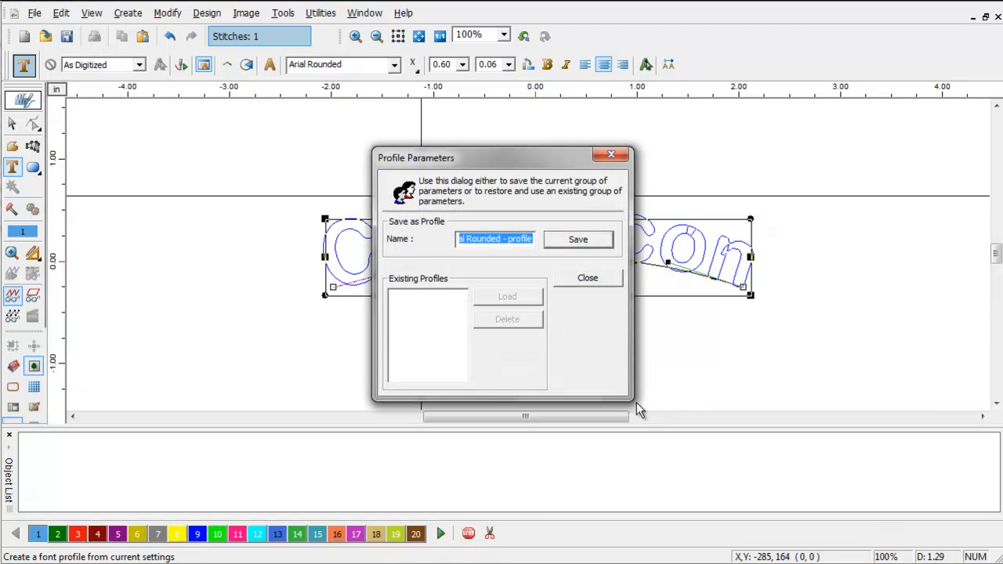
type("Ca")
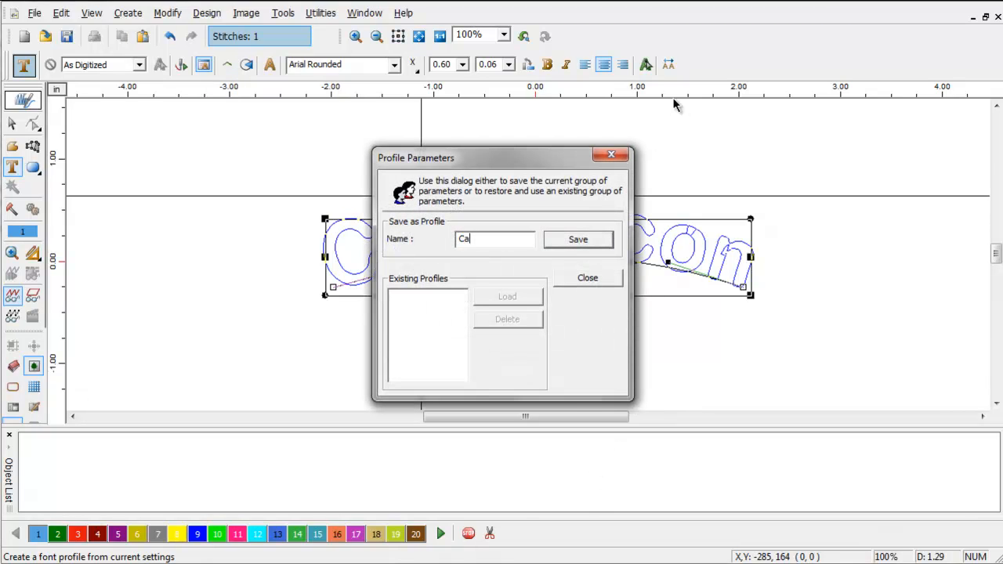
type("p Back")
type("1")
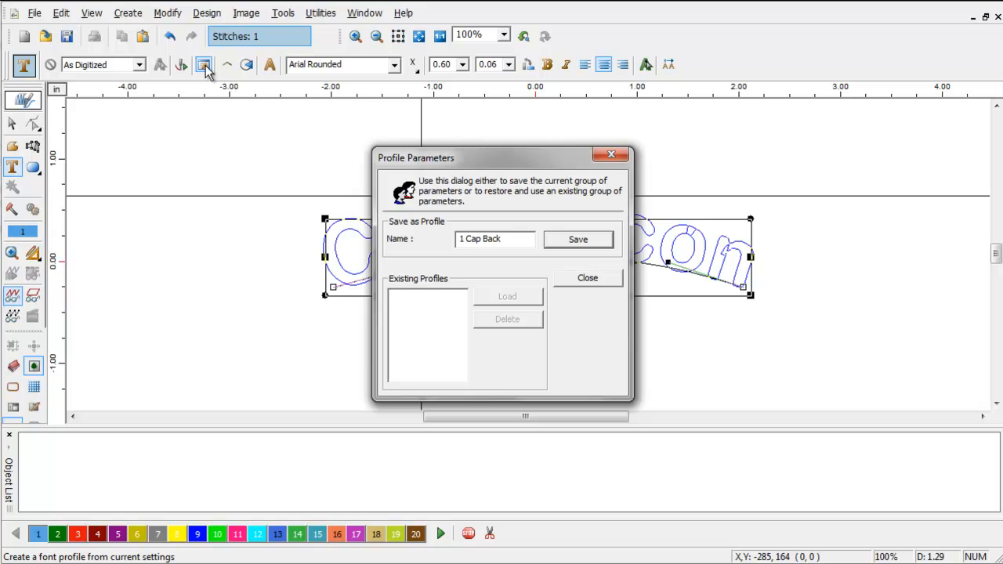
key("Return")
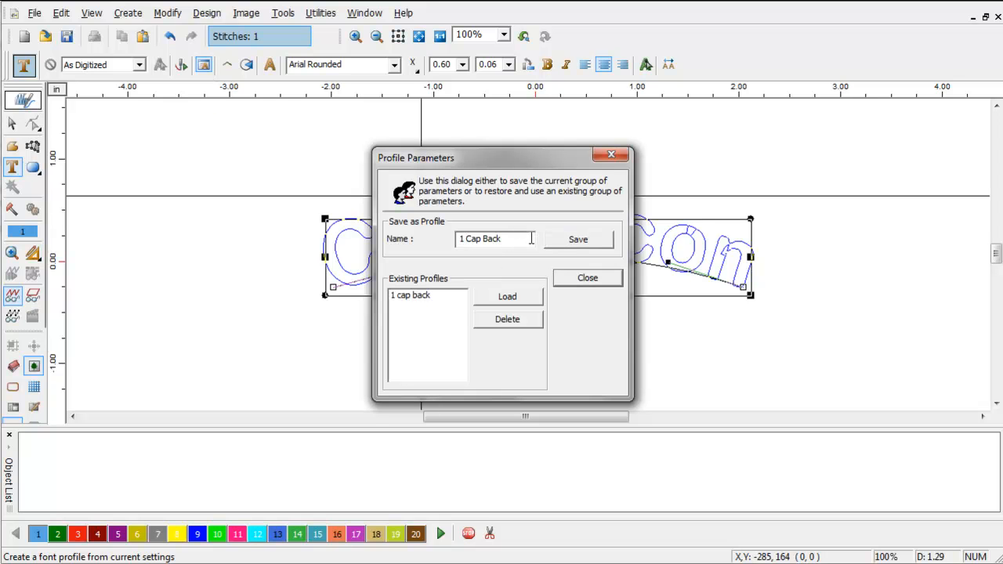
left_click(587, 278)
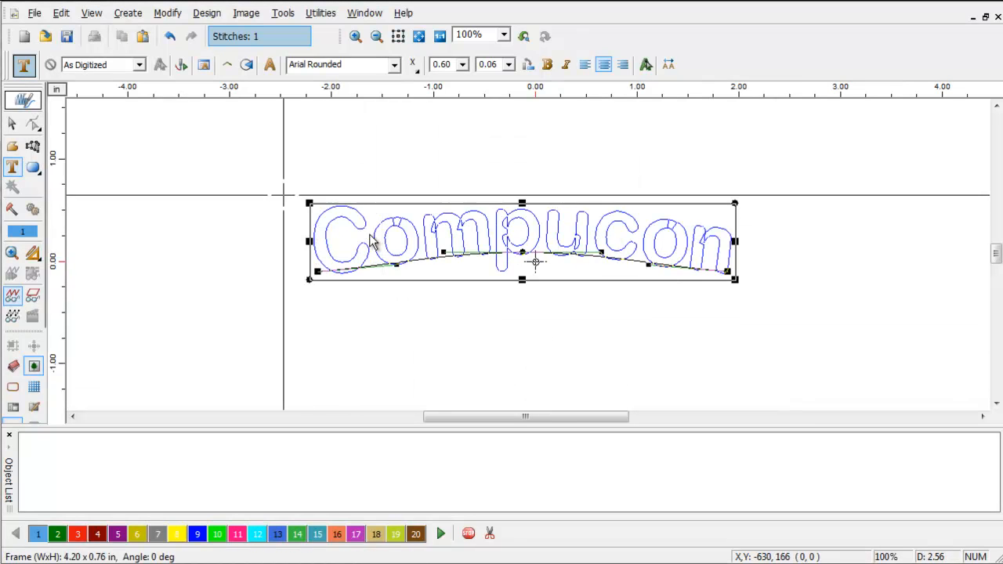
- Start a new design and create lettering with a short first name
left_click(24, 36)
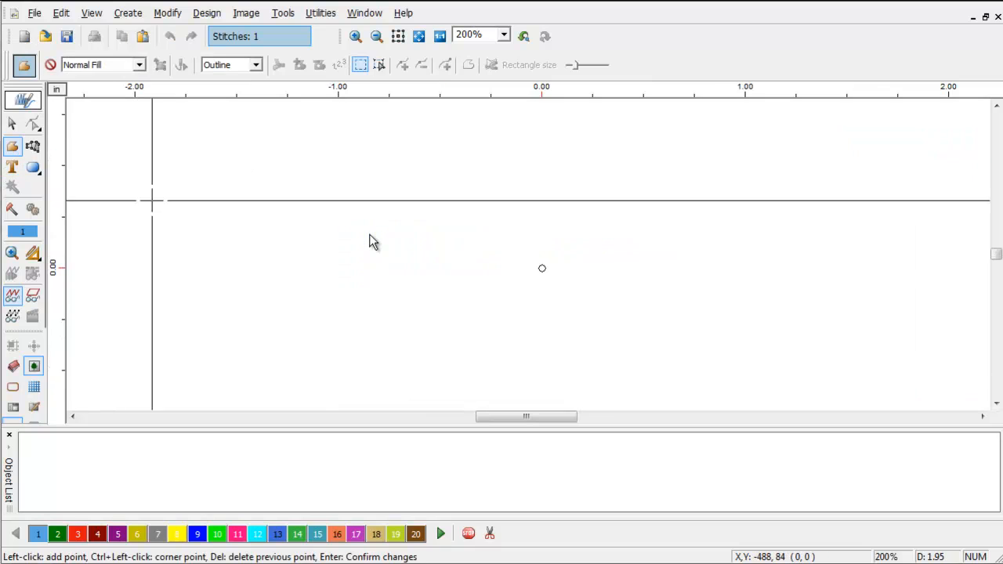
left_click(13, 167)
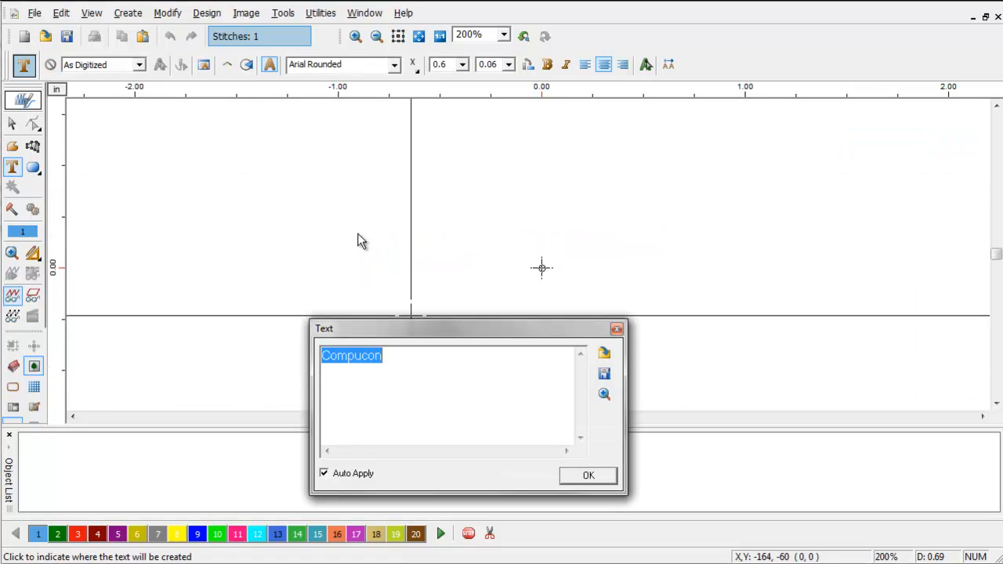
type("Mike")
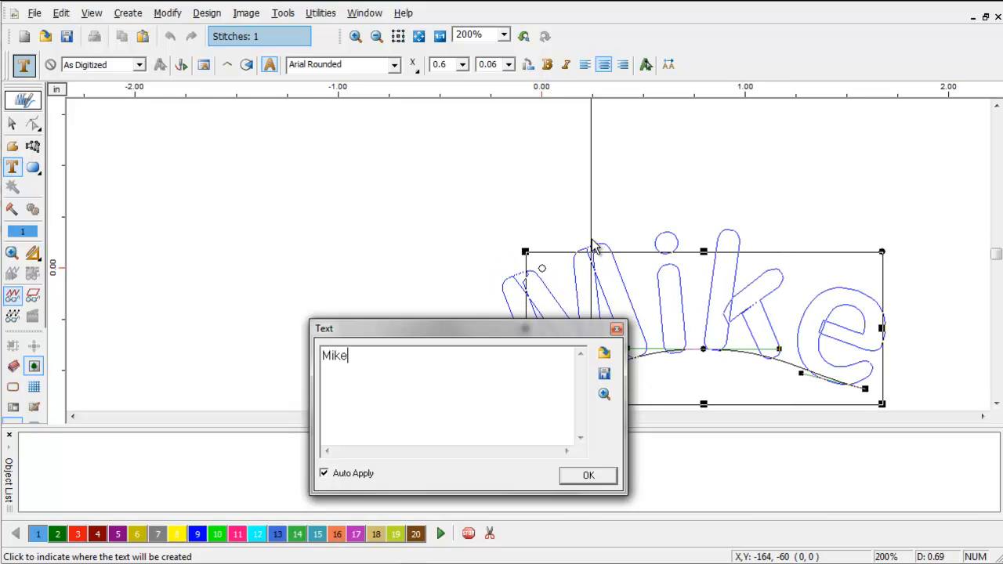
left_click(589, 475)
- Switch the first-name lettering to a straight rectangular text frame and move it onto the design origin
left_click(227, 65)
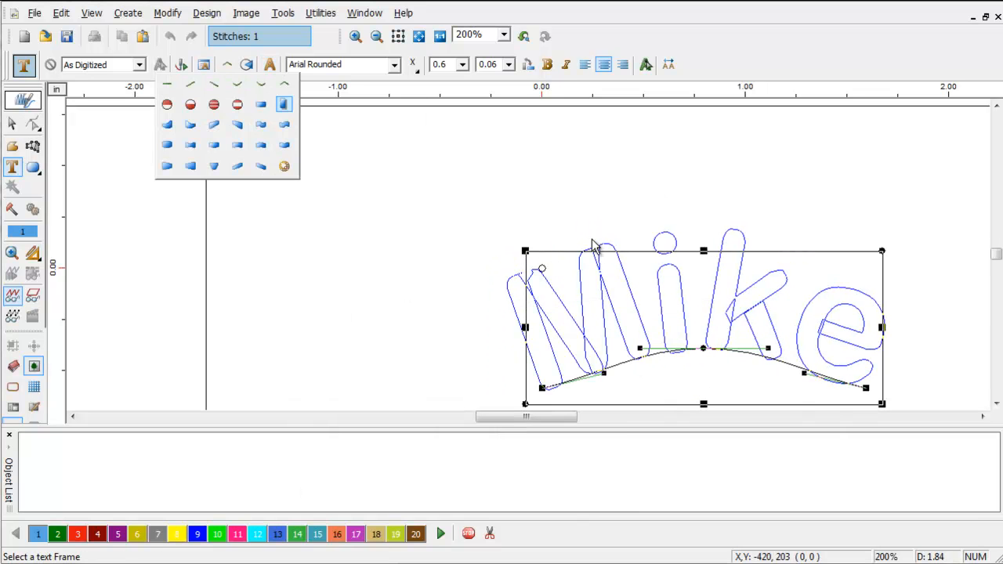
left_click(261, 104)
left_click_drag(640, 320, 482, 265)
right_click(786, 192)
- Change the first-name lettering's font to Amazone and generate its stitches
left_click(394, 65)
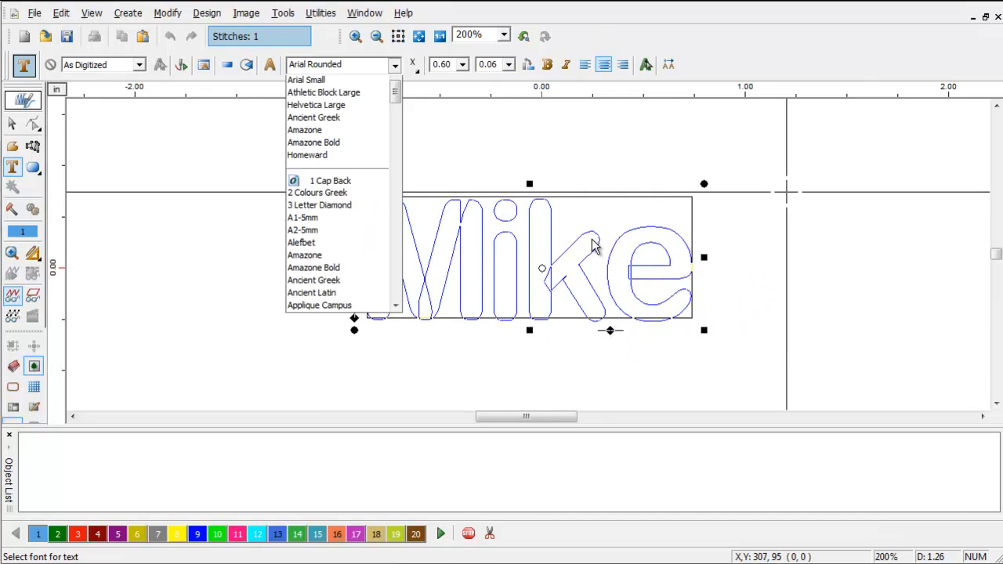
key("Up")
key("Down")
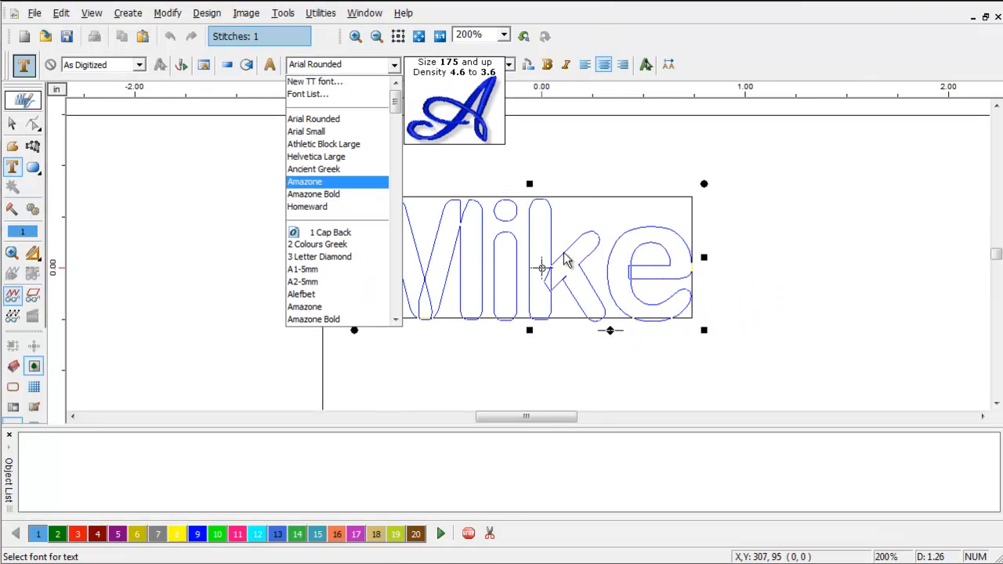
key("Return")
right_click(576, 169)
left_click(625, 180)
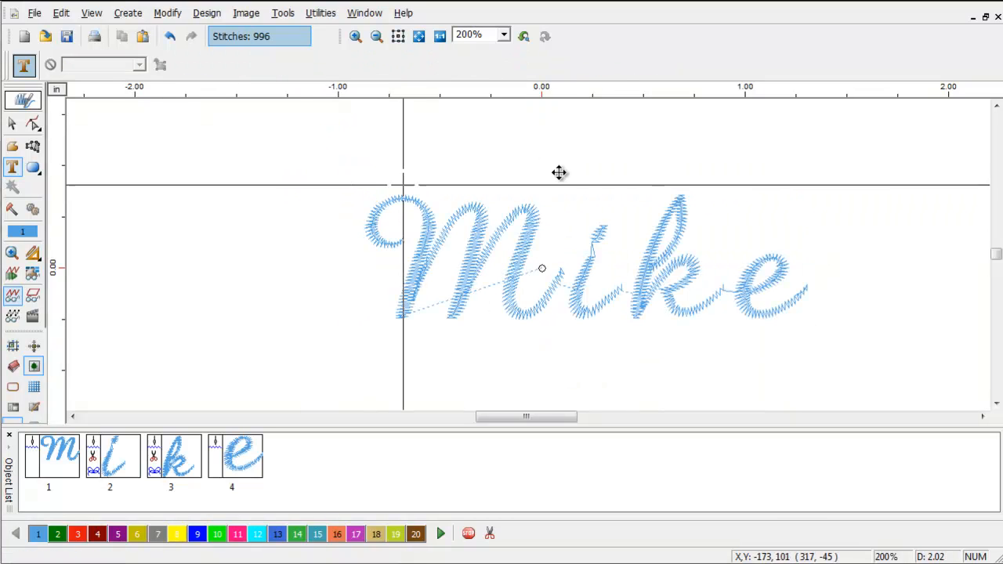
- Start another new design and create the lettering "Your Name"
scroll(568, 212, "up", 3)
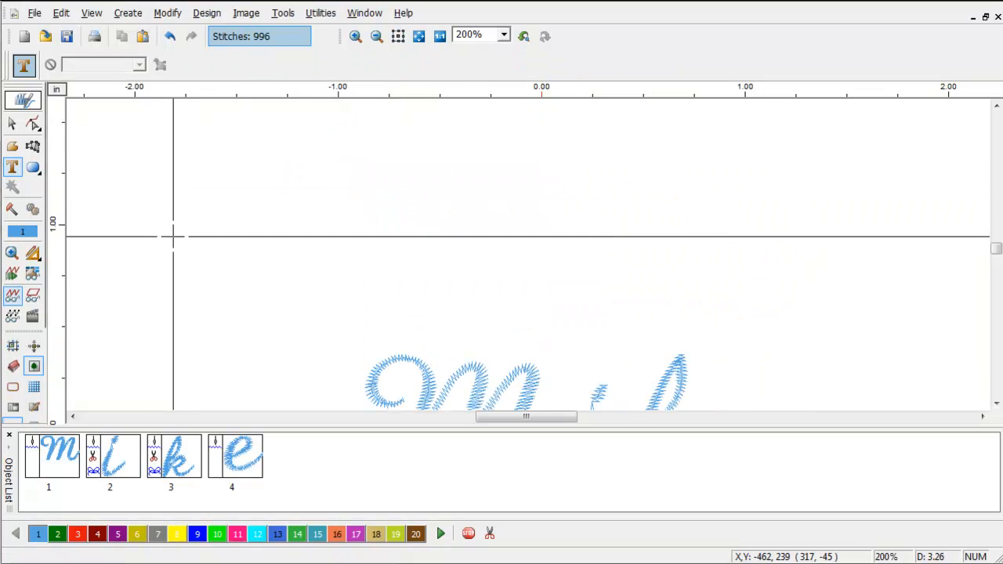
key("ctrl+n")
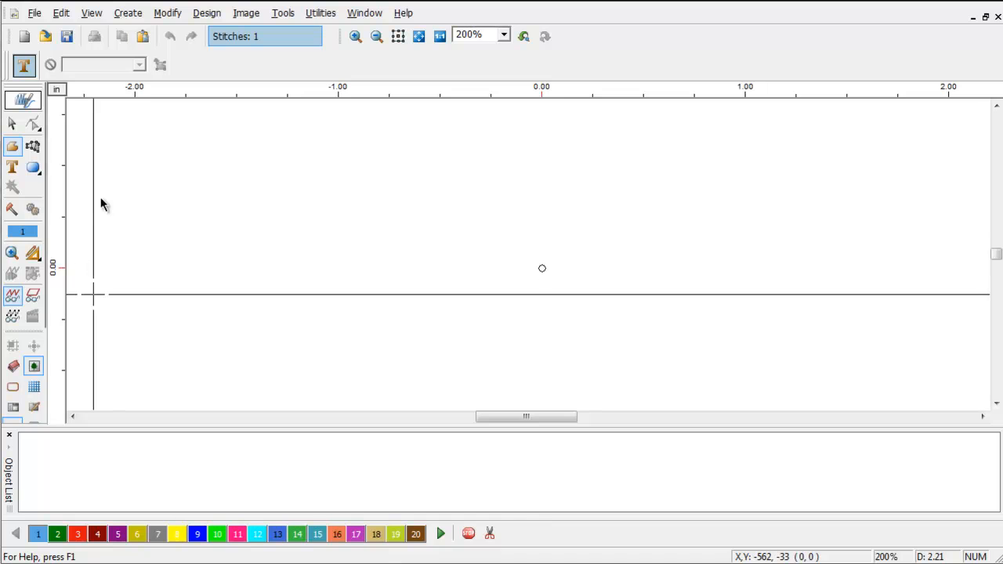
left_click(12, 166)
left_click(257, 406)
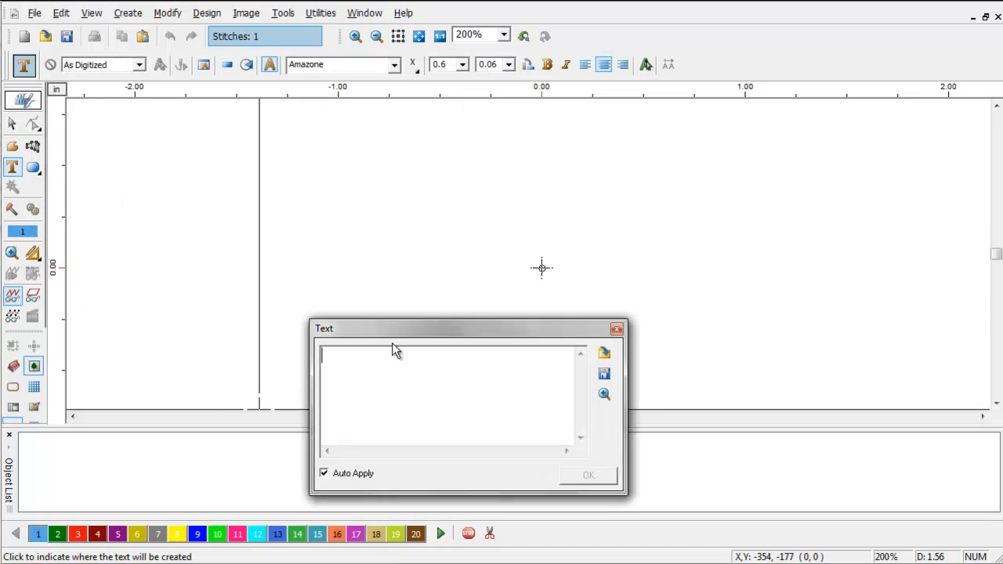
type("You")
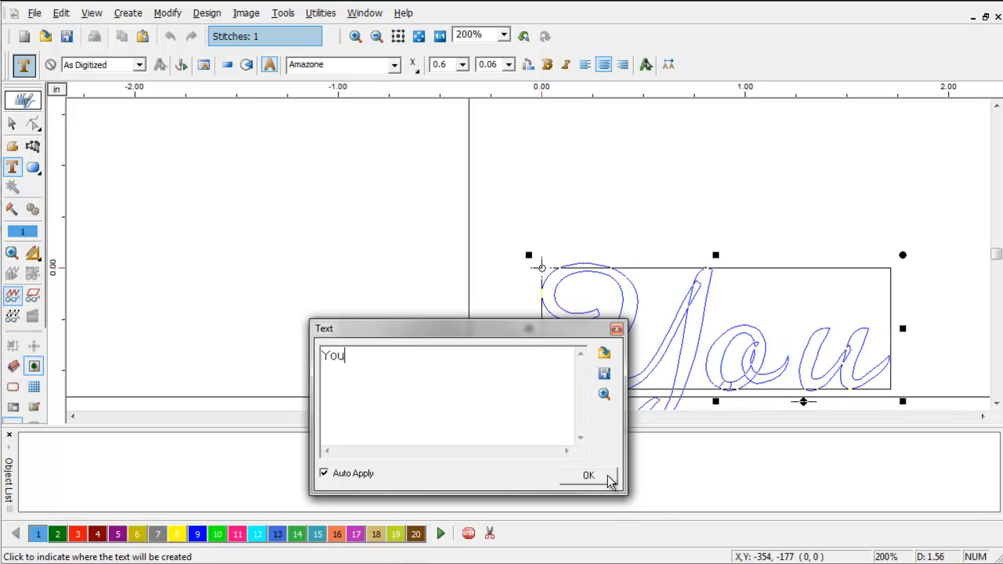
type("r Name")
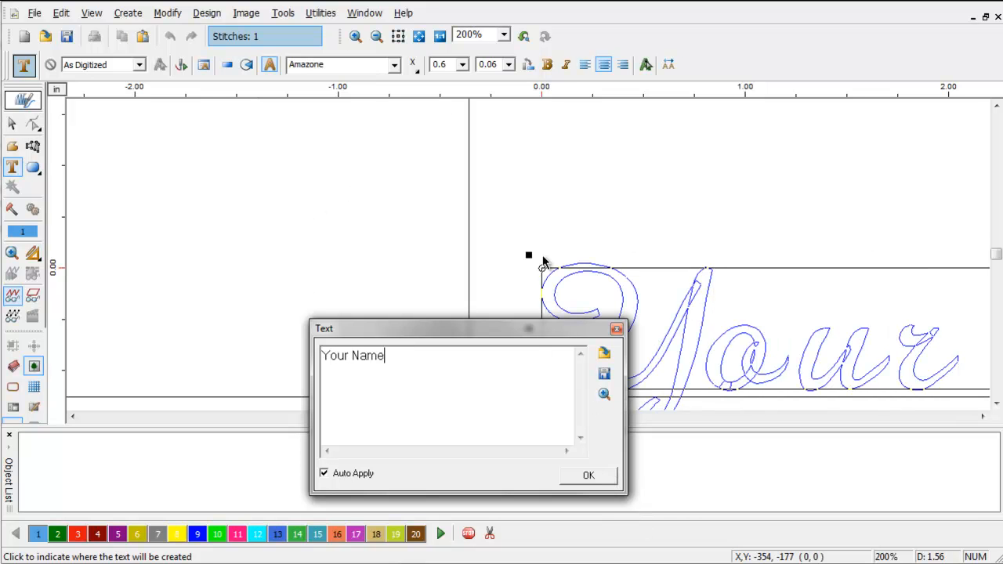
key("Return")
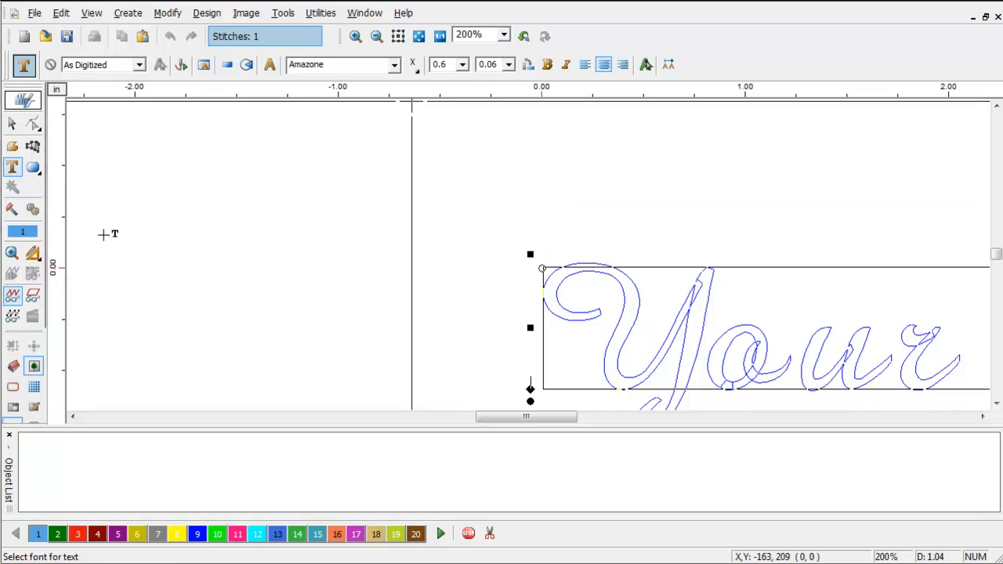
- Apply the saved font profile "1 Cap Back" to the "Your Name" lettering
left_click(394, 65)
scroll(384, 102, "up", 2)
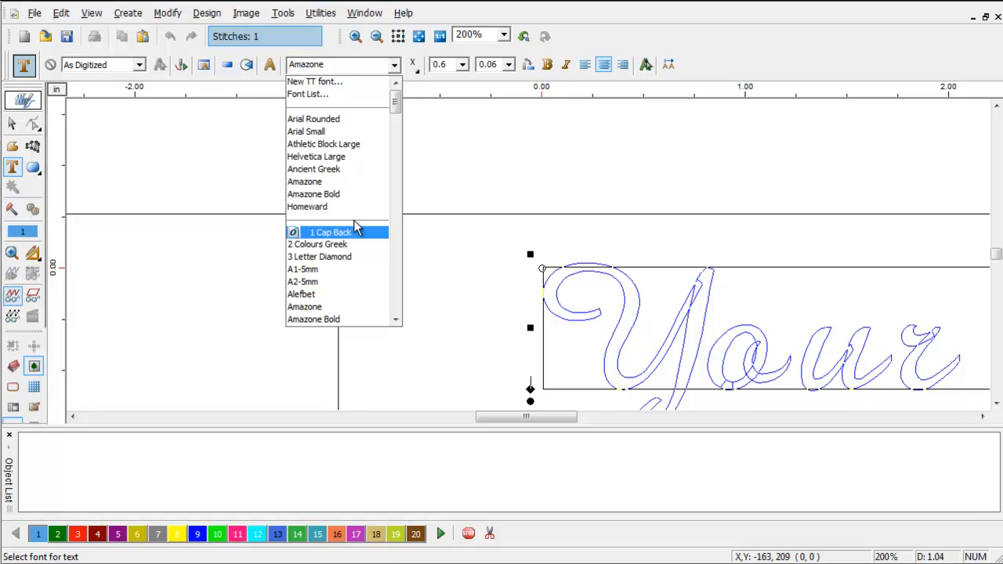
left_click(383, 235)
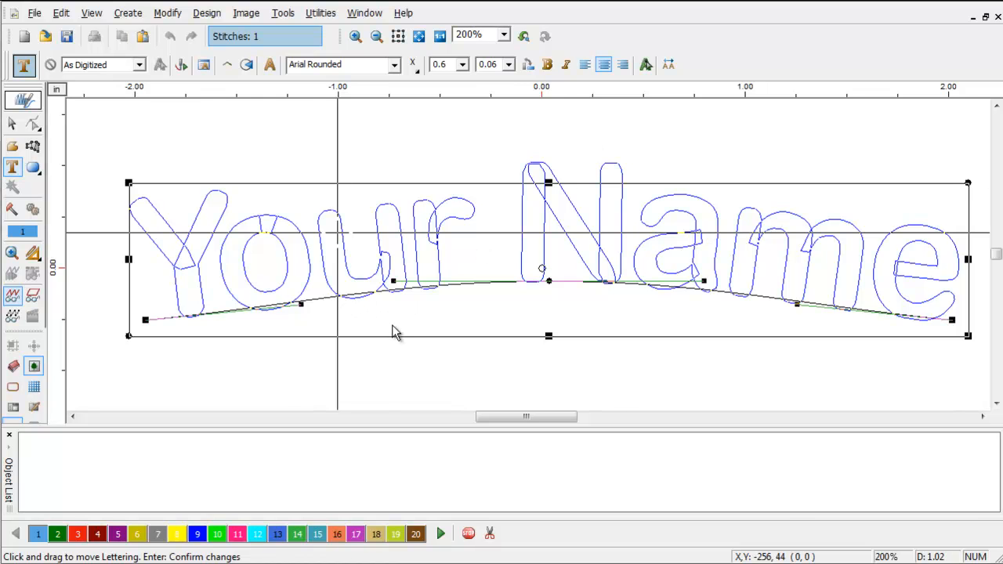
- Review the lettering's embroidery settings, including the general and density options and the basic view's density, stretch and underlay values
key("Return")
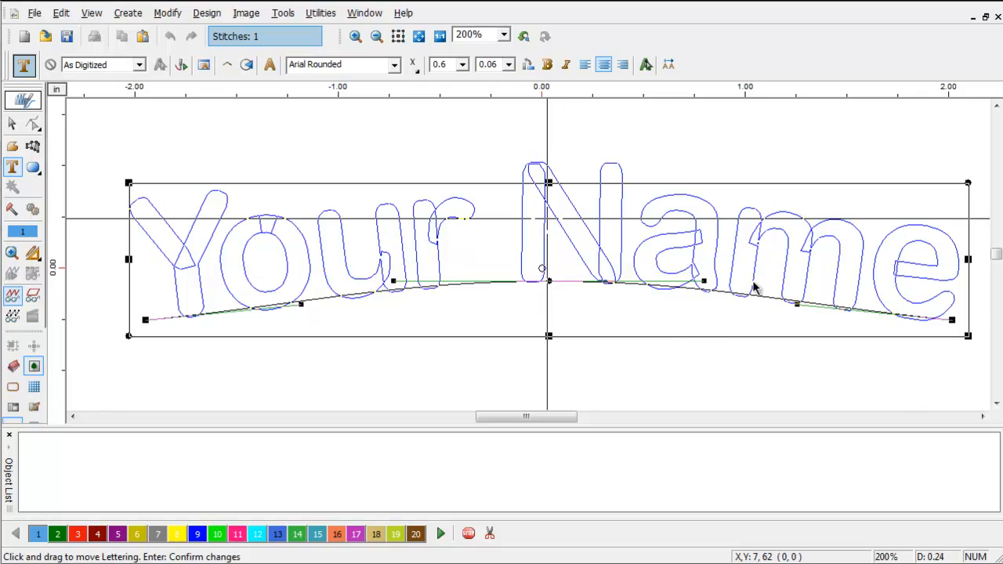
right_click(569, 221)
left_click(609, 369)
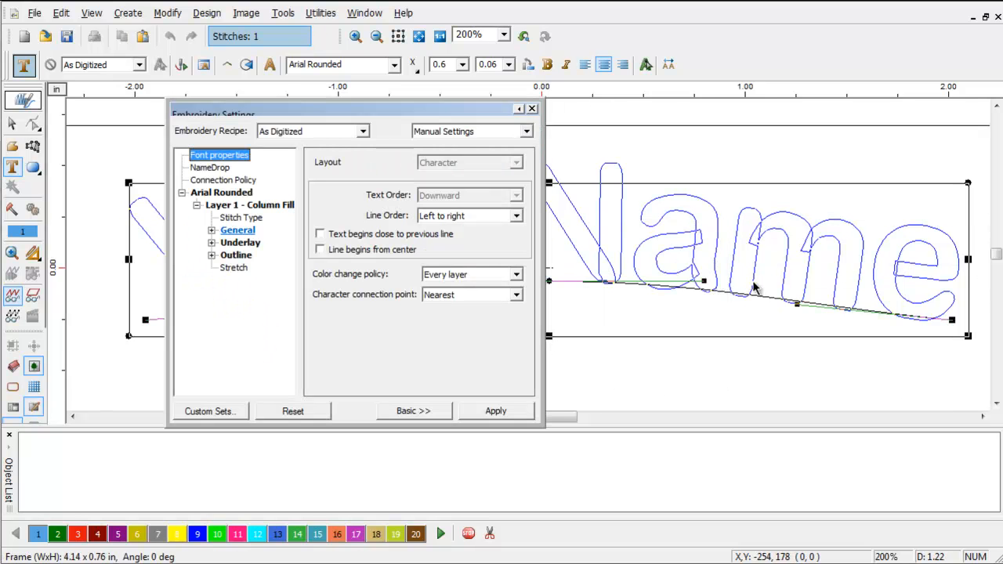
double_click(237, 230)
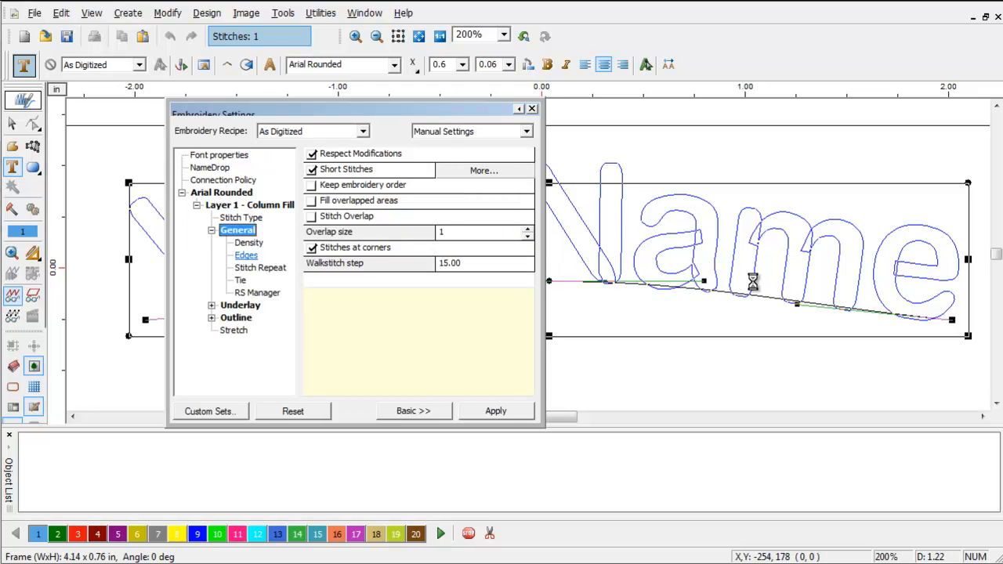
left_click(249, 243)
left_click(412, 410)
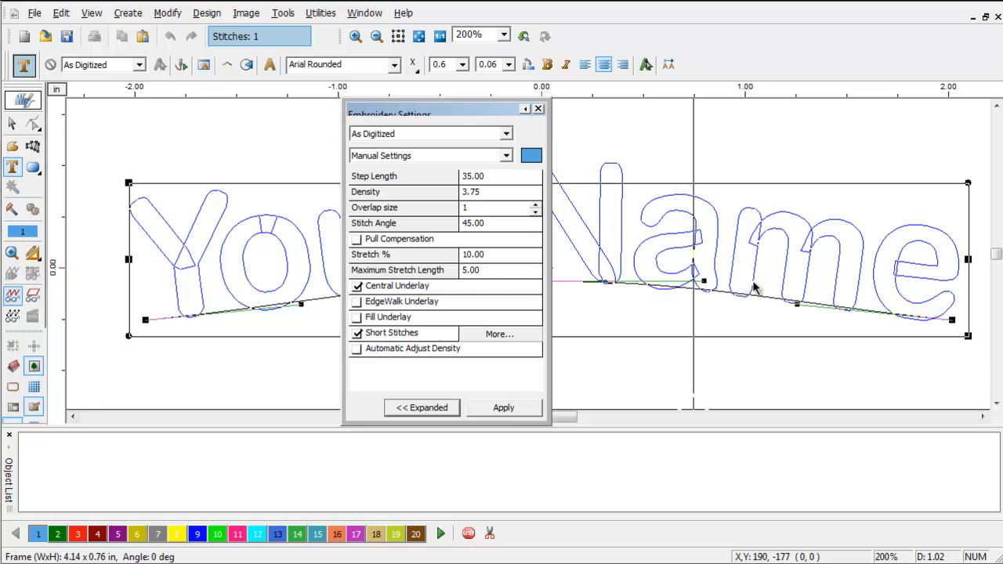
left_click(539, 109)
- Generate the stitches for the arched "Your Name" lettering
right_click(279, 208)
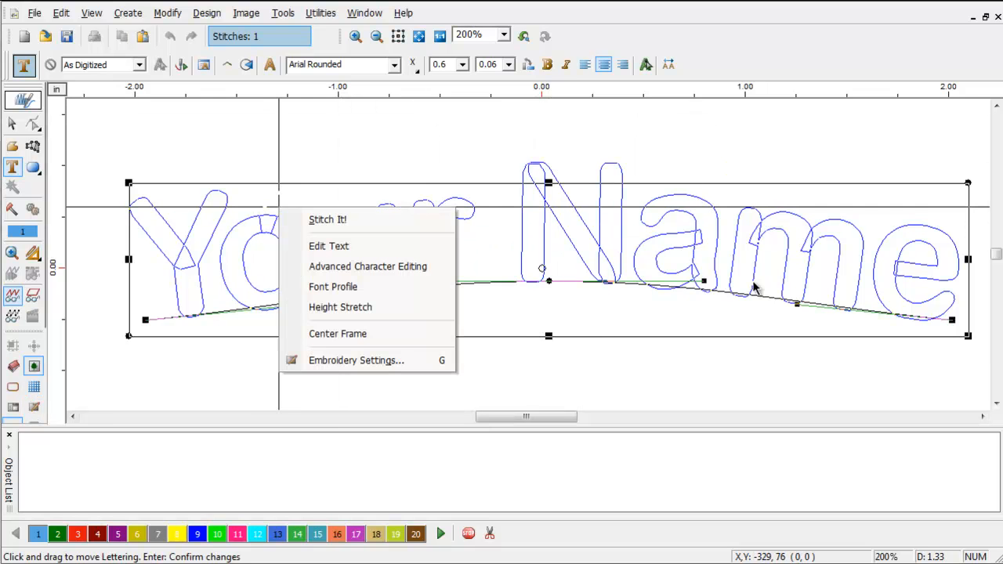
left_click(336, 219)
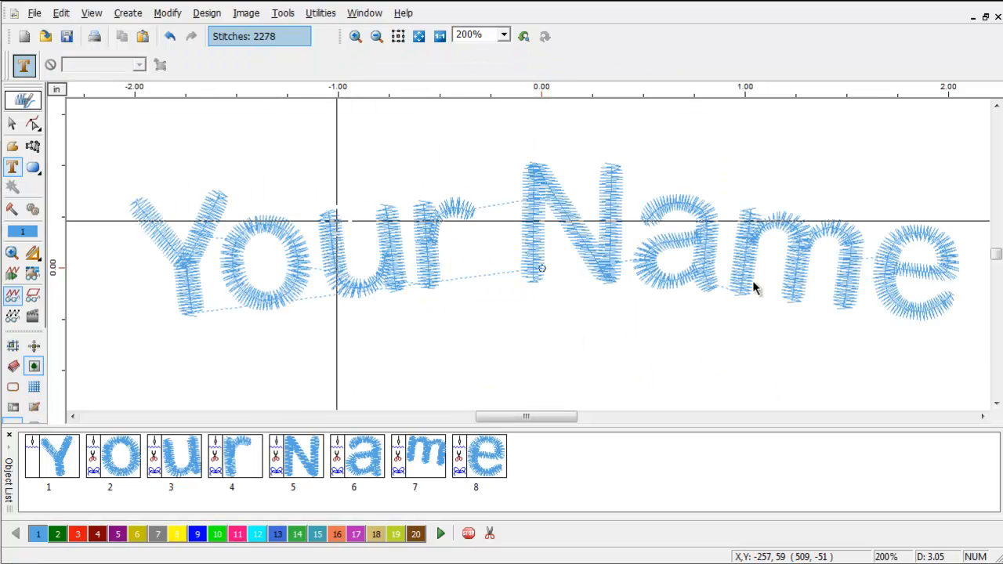